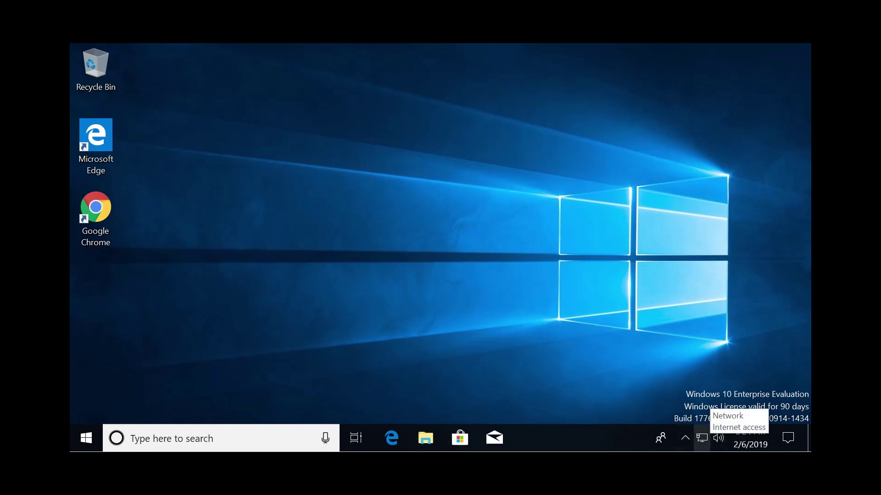
# - From the tray network icon, open Network & Internet settings and the adapter list, then select Ethernet0
pyautogui.rightClick(702, 438)
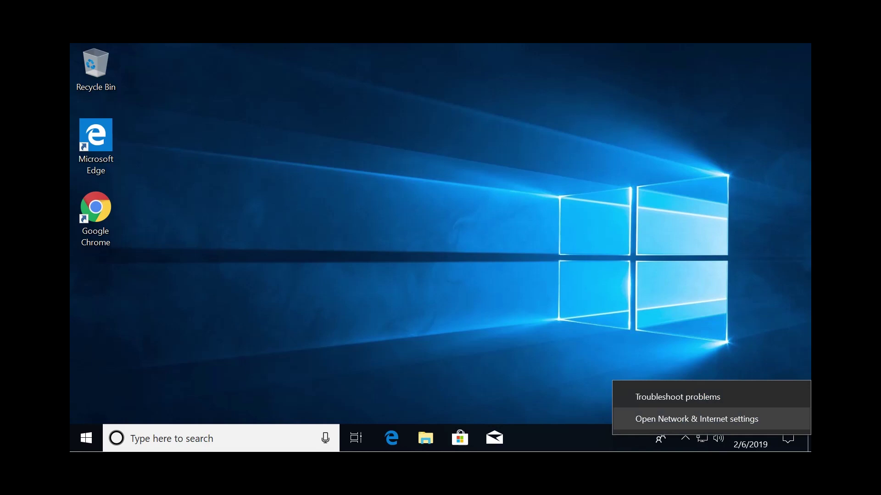
pyautogui.click(696, 419)
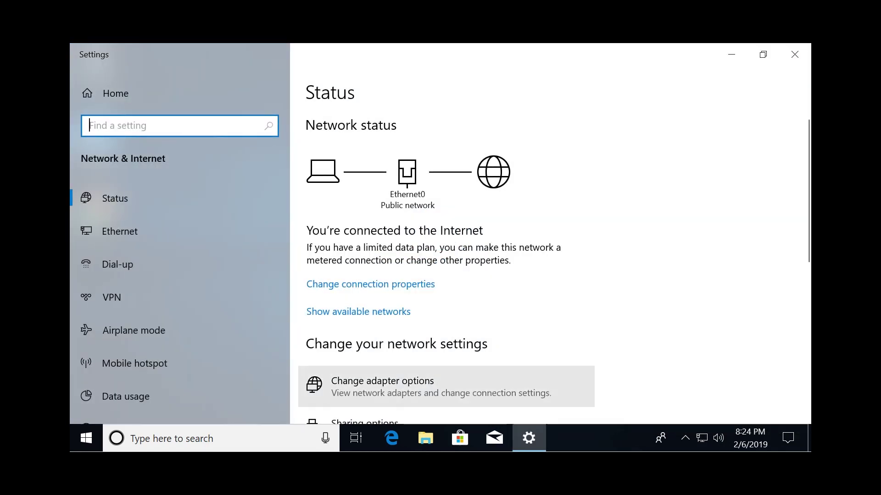
pyautogui.click(383, 386)
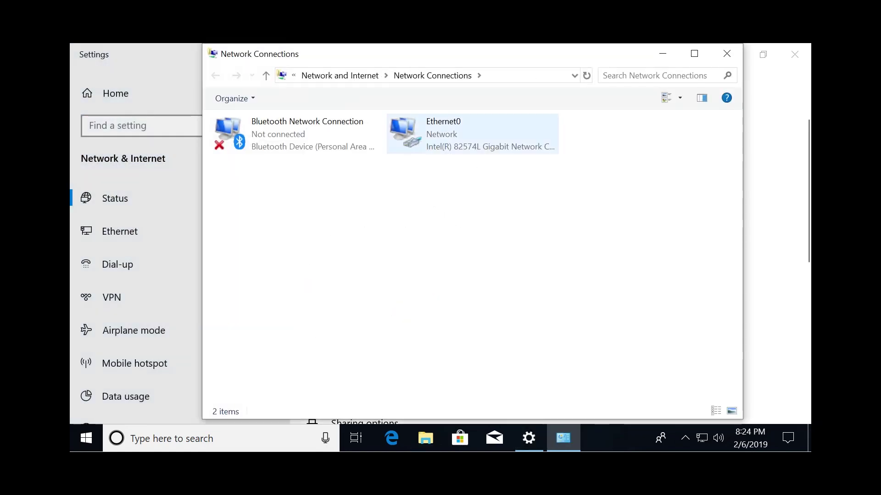
pyautogui.click(473, 134)
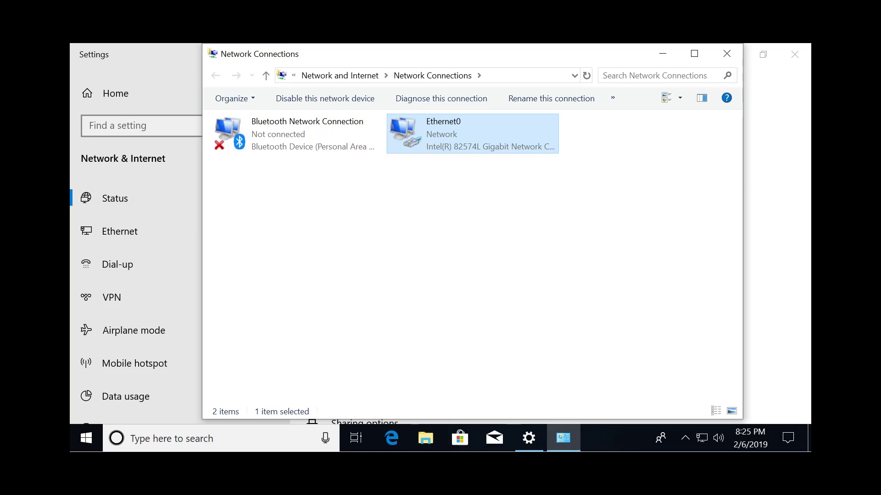
# - Open Ethernet0's properties and the Internet Protocol Version 4 (TCP/IPv4) settings
pyautogui.hotkey('shift', 'F10')
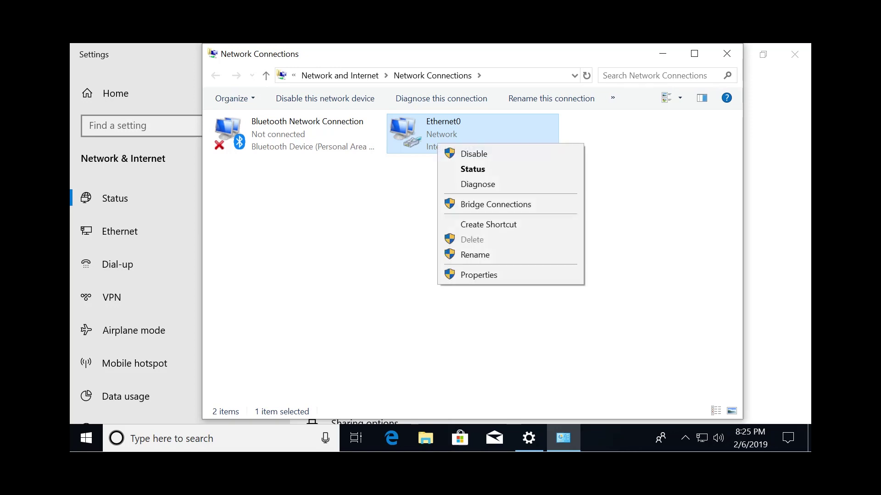
pyautogui.press('Up')
pyautogui.press('Return')
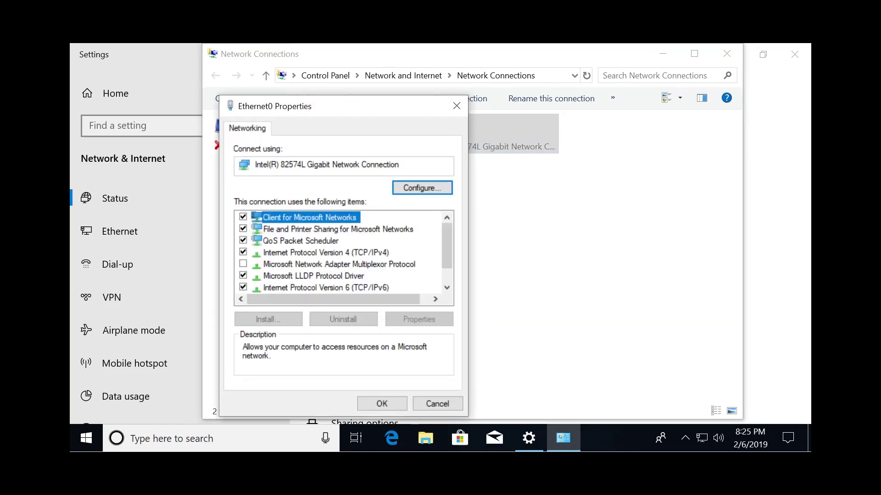
pyautogui.click(325, 253)
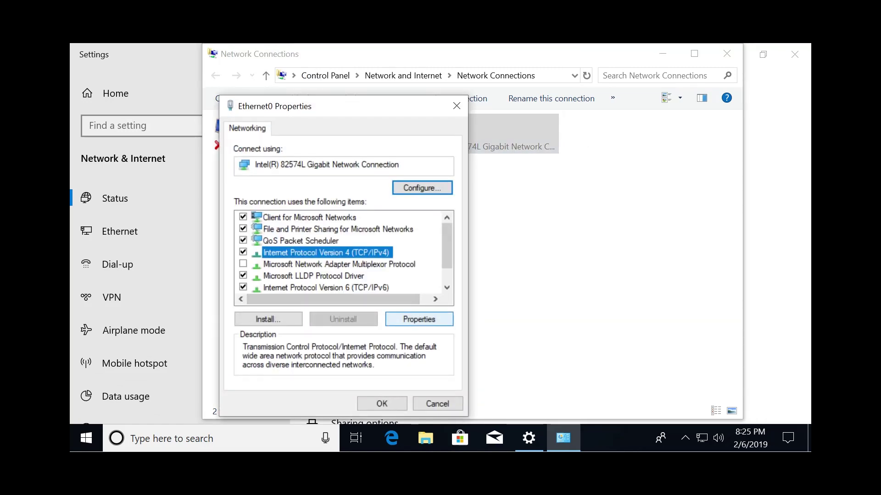
pyautogui.click(419, 319)
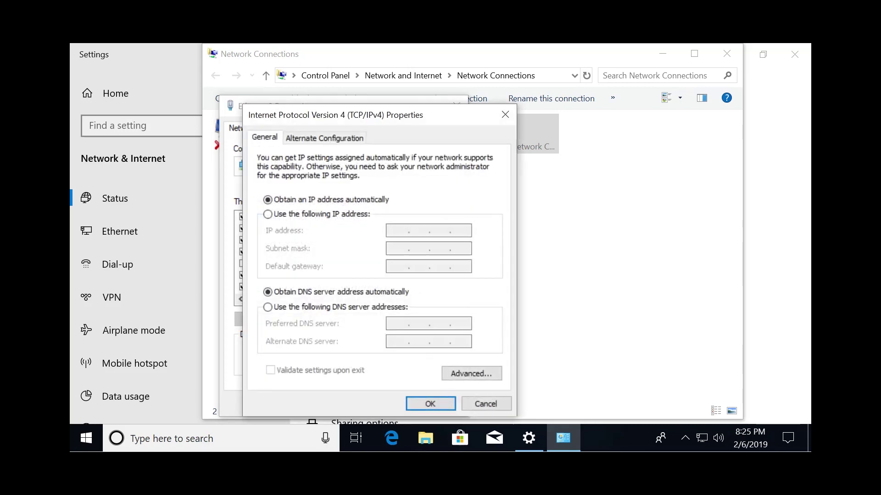
# - Set Ethernet0 to fixed IP 192.168.0.3, mask 255.255.255.0, gateway 192.168.0.1, and apply
pyautogui.click(267, 214)
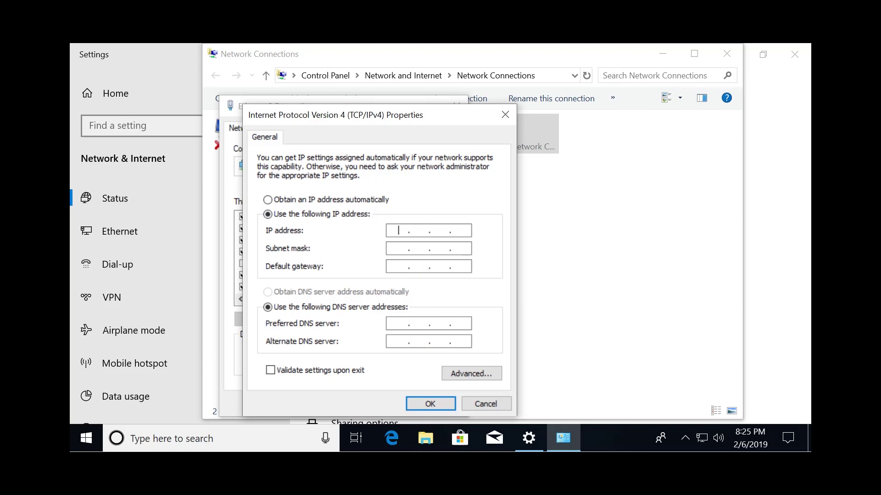
pyautogui.write('192 . 168 . 0 . 3')
pyautogui.press('Tab')
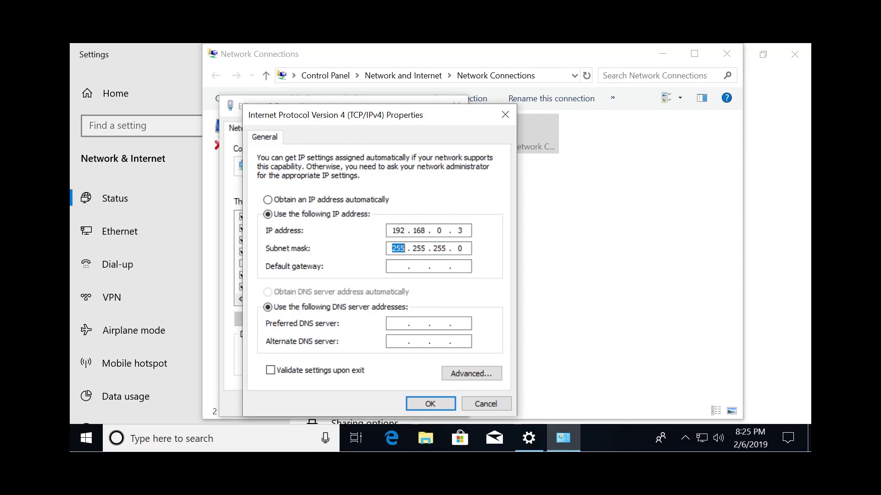
pyautogui.click(398, 266)
pyautogui.write('192.168.0.1')
pyautogui.click(399, 323)
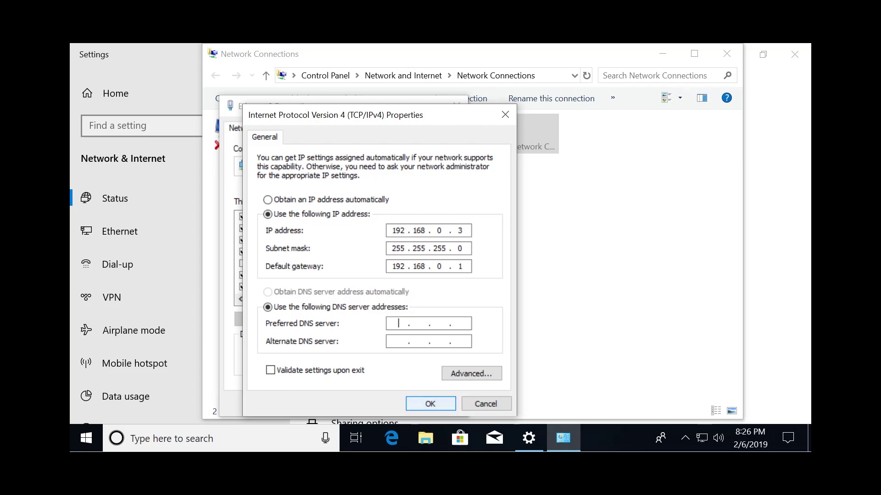
pyautogui.press('Return')
pyautogui.press('Return')
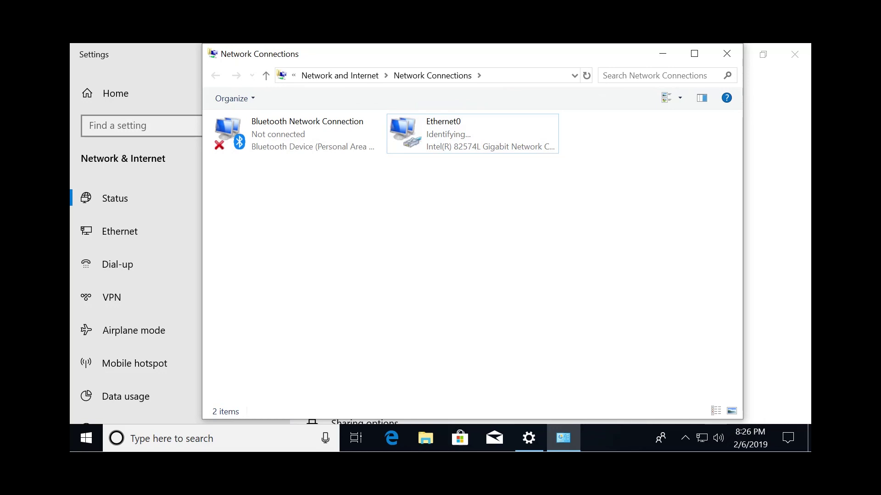
# - Close both network windows, search Start for 'powershell ise' and run it as administrator
pyautogui.click(727, 53)
pyautogui.click(795, 54)
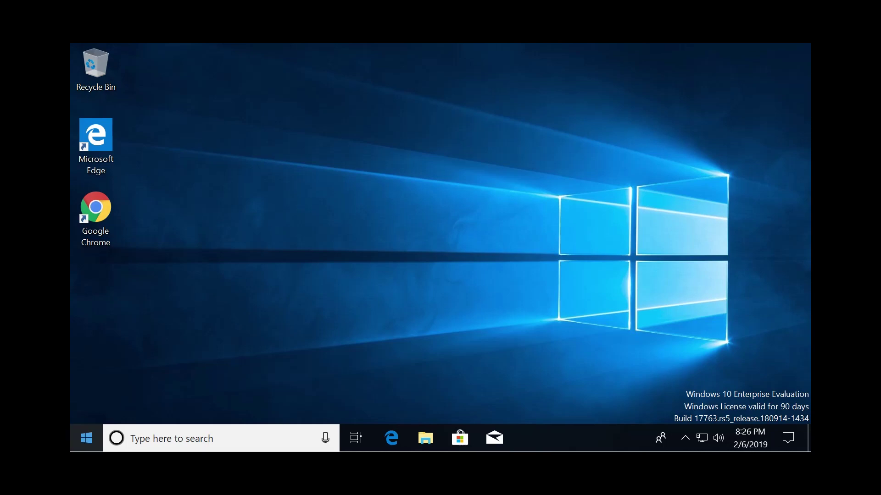
pyautogui.click(86, 438)
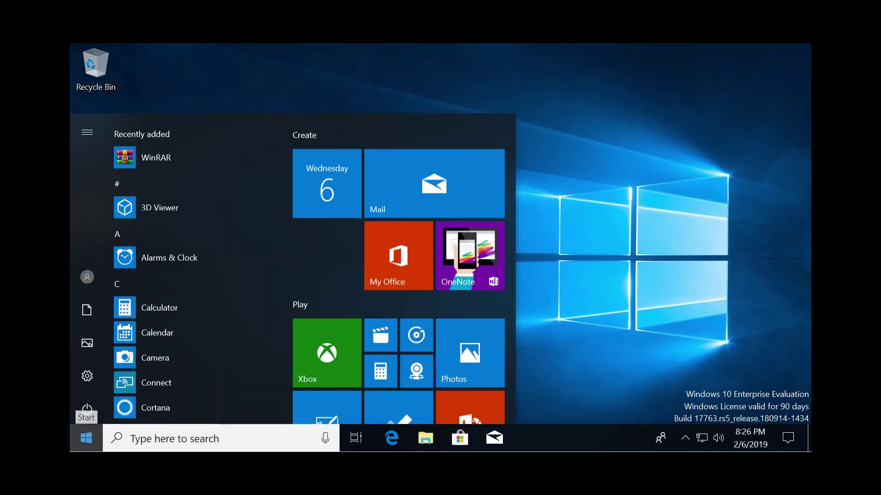
pyautogui.write('powershell ise')
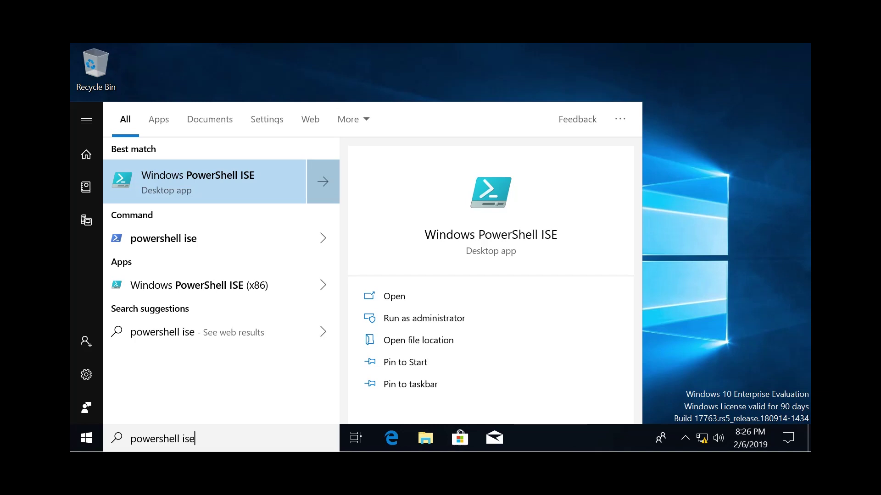
pyautogui.rightClick(209, 186)
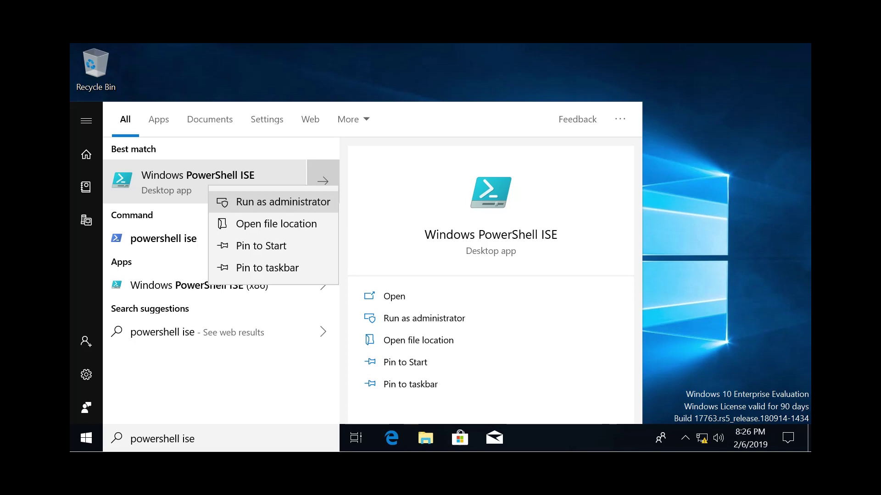
pyautogui.press('Return')
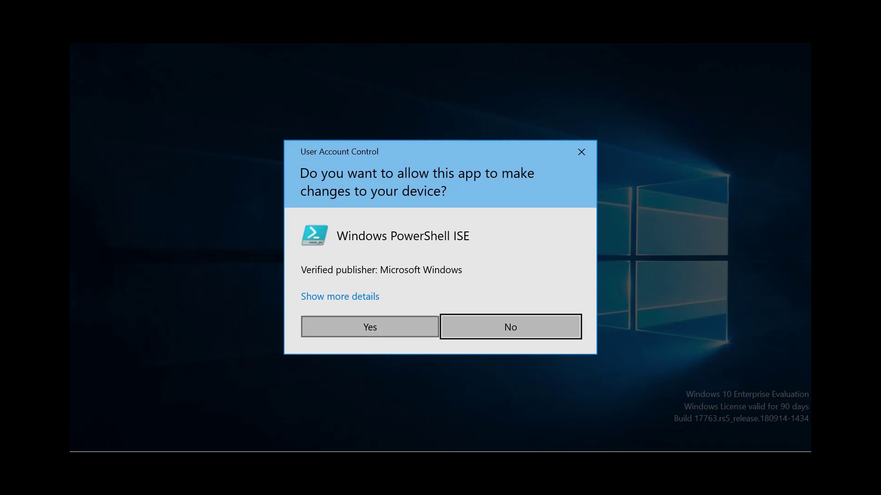
# - Allow PowerShell ISE through the UAC prompt and run get-netipinterface
pyautogui.click(370, 327)
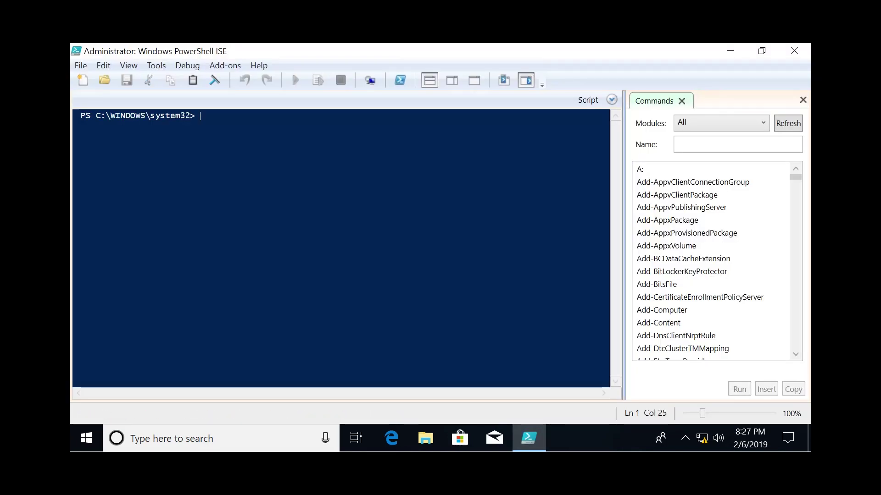
pyautogui.write('get')
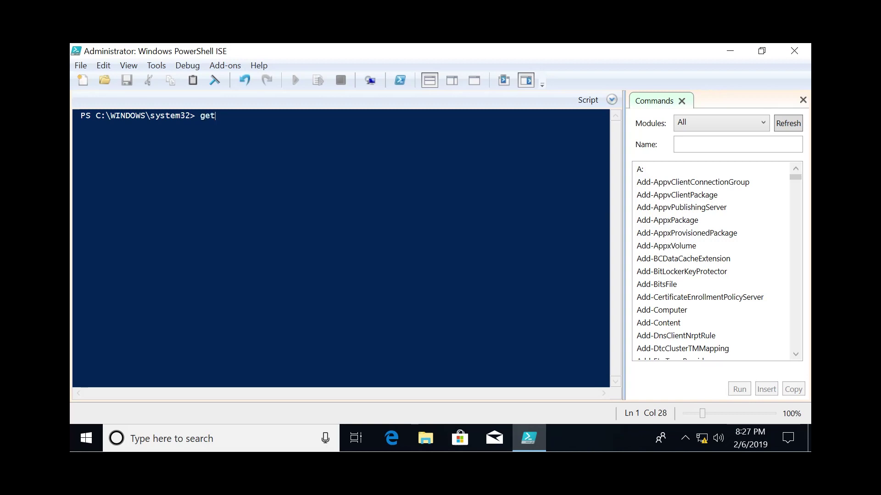
pyautogui.write('-netipinterface')
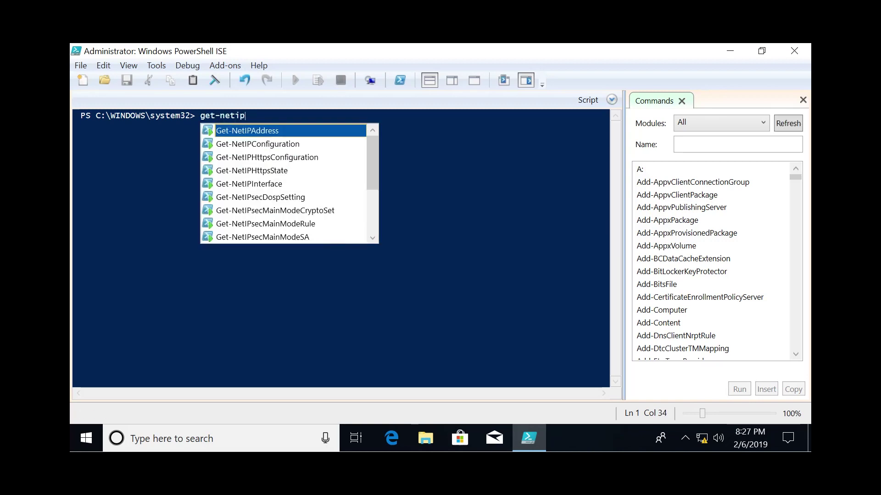
pyautogui.press('Return')
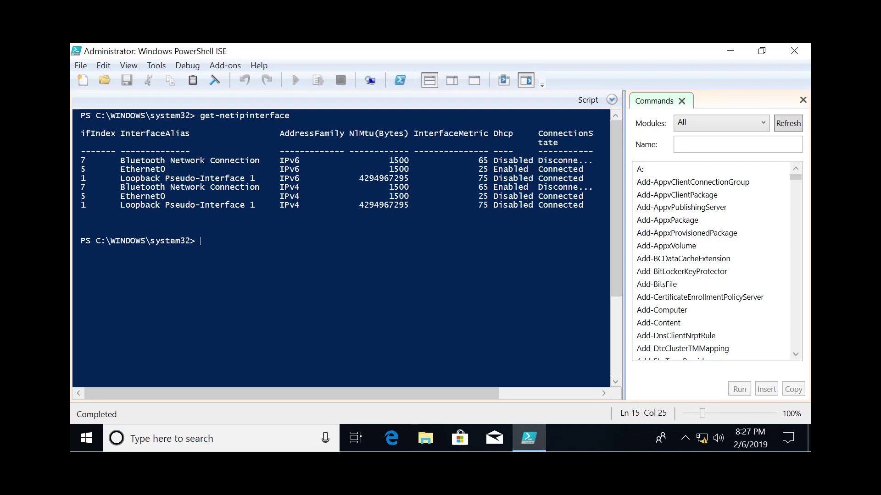
# - Highlight the Ethernet0 rows, marking the IPv4 entry with ifIndex 5 and DHCP Disabled
pyautogui.moveTo(81, 169); pyautogui.dragTo(593, 170)
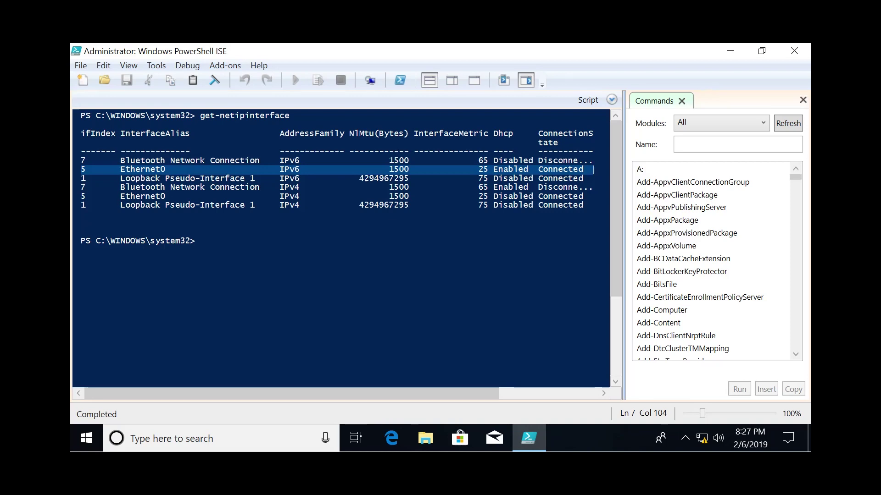
pyautogui.moveTo(81, 196); pyautogui.dragTo(593, 196)
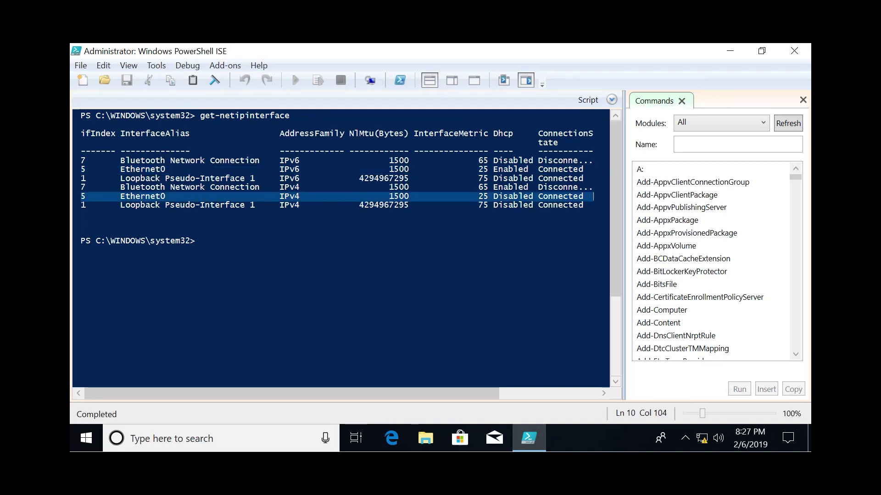
pyautogui.hotkey('ctrl', 'c')
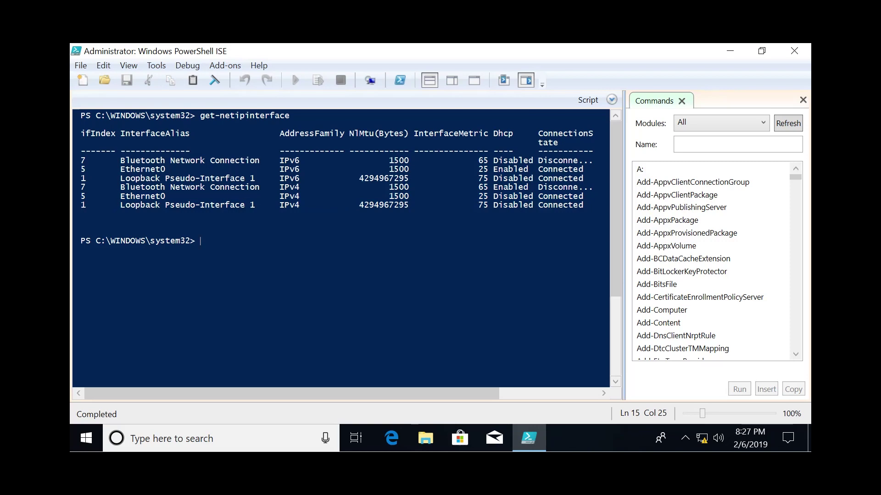
pyautogui.click(171, 196)
pyautogui.moveTo(170, 196); pyautogui.dragTo(120, 196)
pyautogui.hotkey('ctrl', 'c')
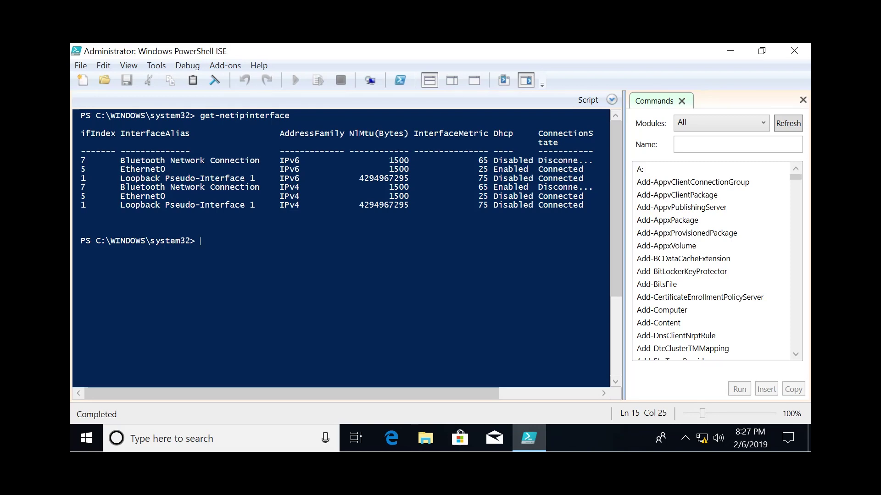
# - Run new-netipaddress on "ethernet0" with IP 192.168.0.5, prefix length 24, gateway 192.168.0.2
pyautogui.write('new-')
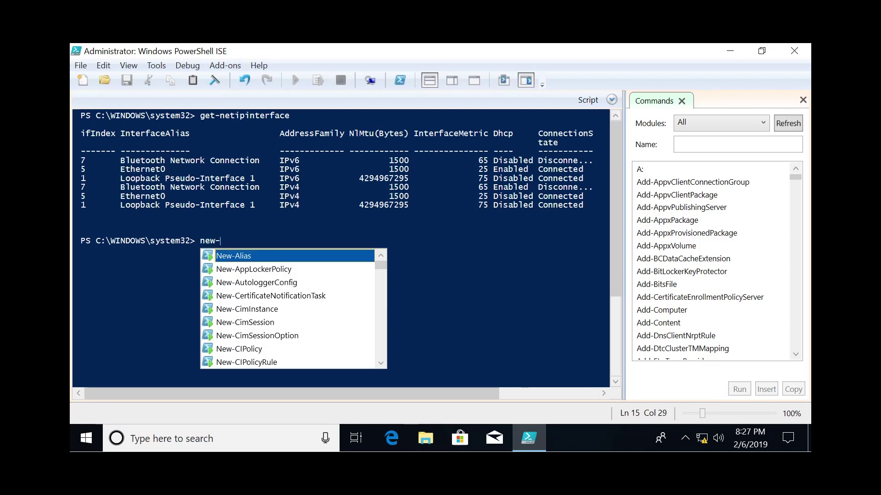
pyautogui.write('netipaddre')
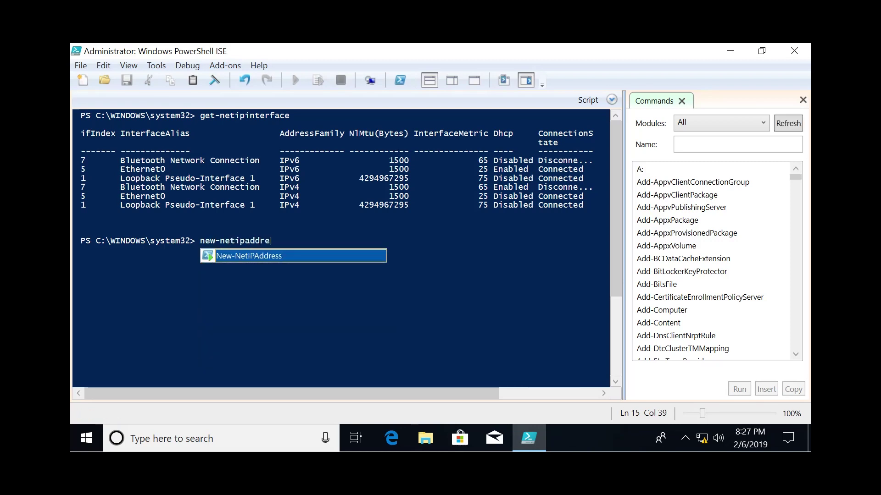
pyautogui.write('ss ')
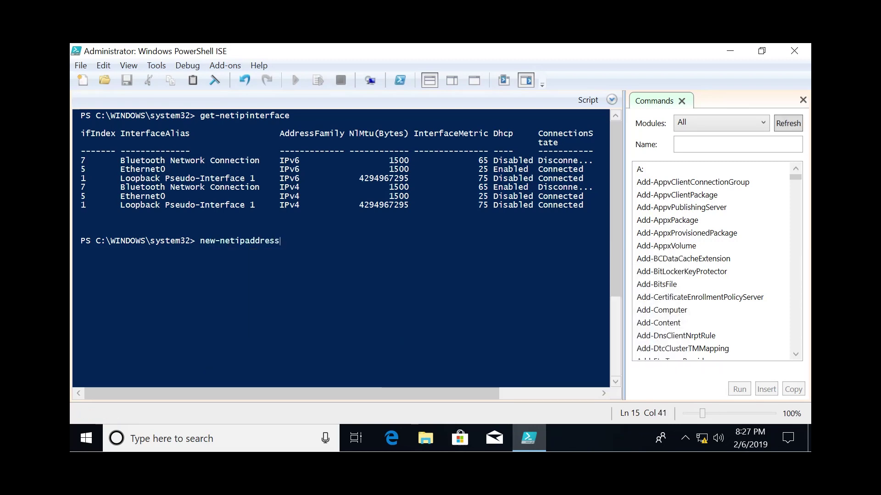
pyautogui.write('-Interfac')
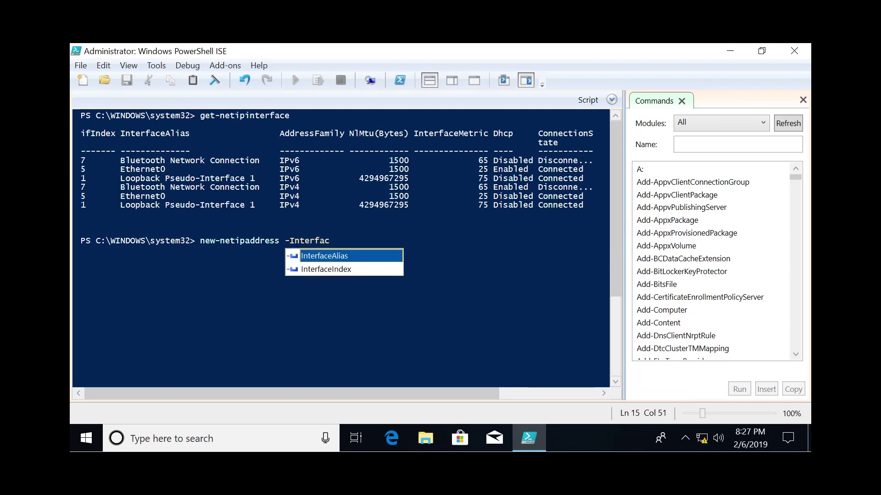
pyautogui.press('Tab')
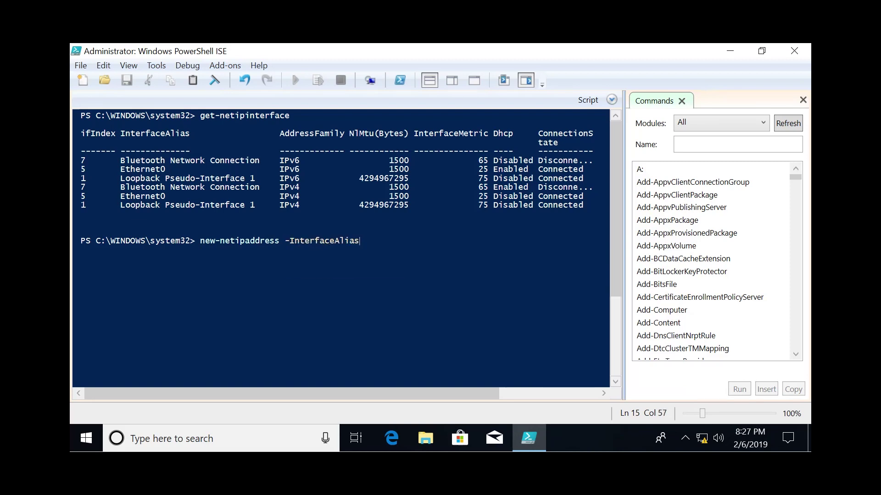
pyautogui.write('"et')
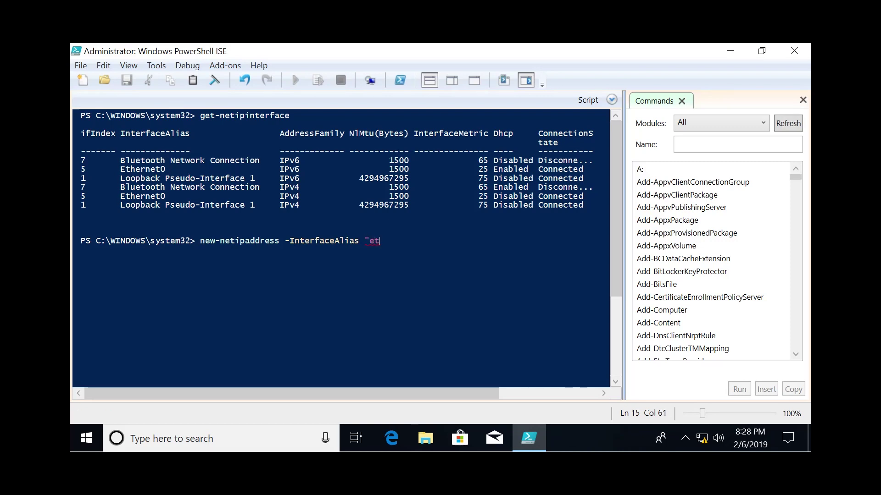
pyautogui.write('hernet0" ')
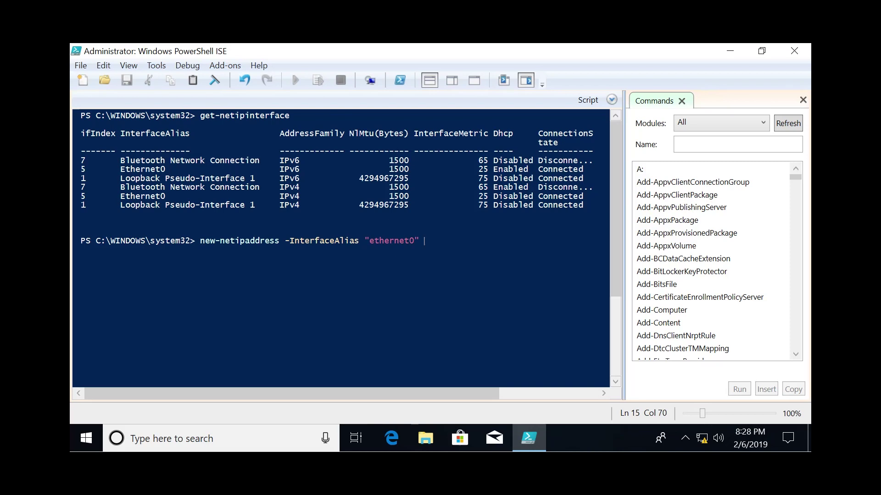
pyautogui.write('-ipaddress ')
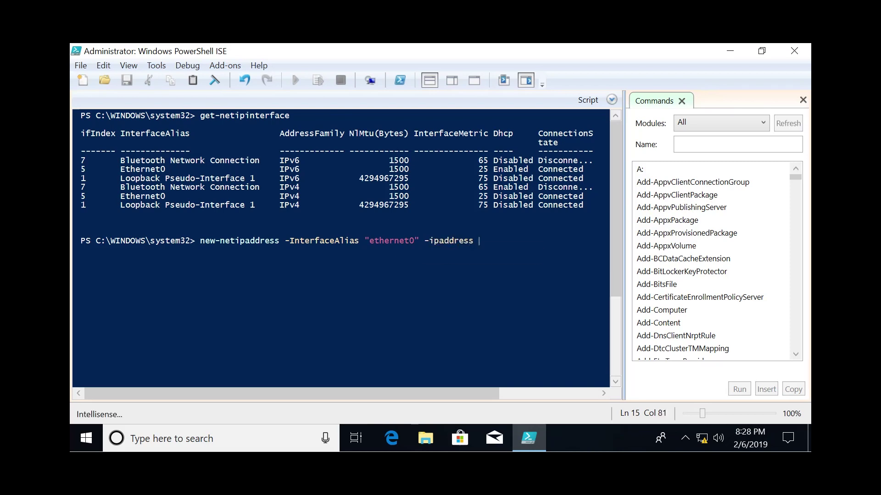
pyautogui.write('"')
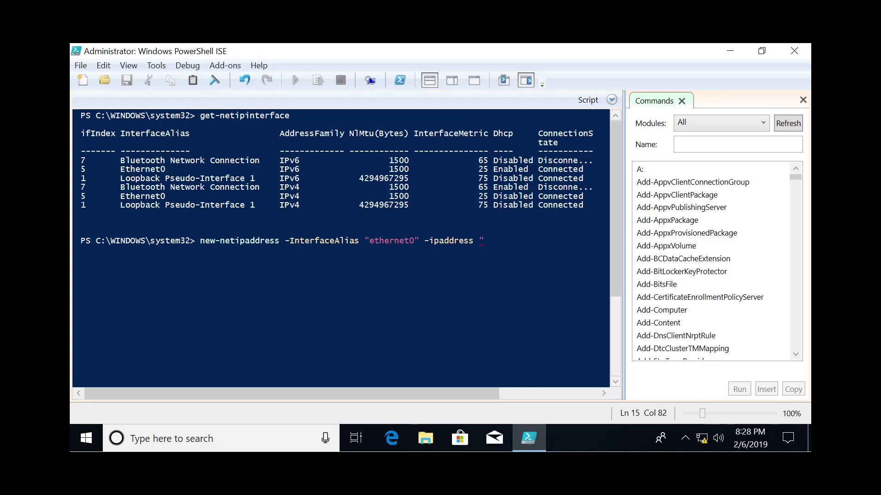
pyautogui.write('192.168.')
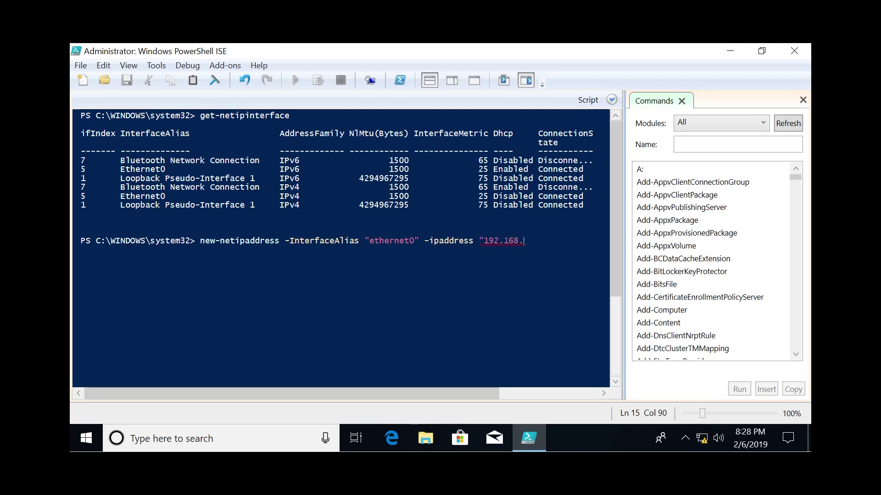
pyautogui.write('0.5" -pref')
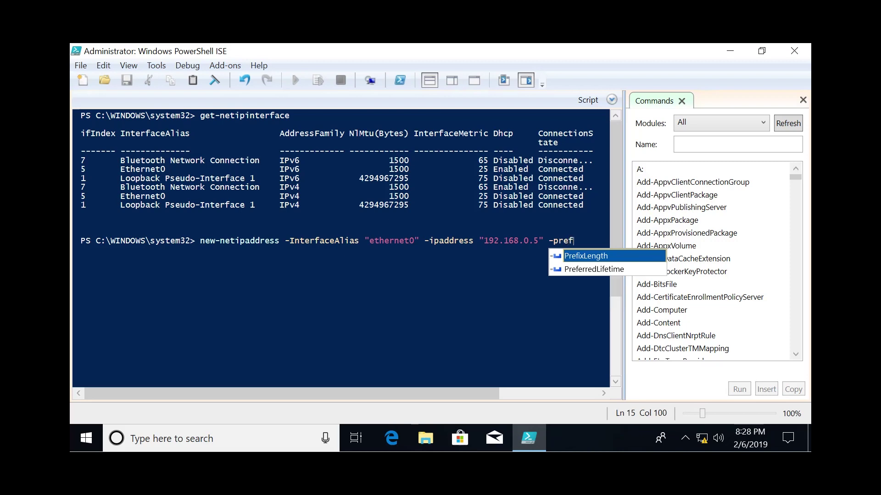
pyautogui.write('ixLeng')
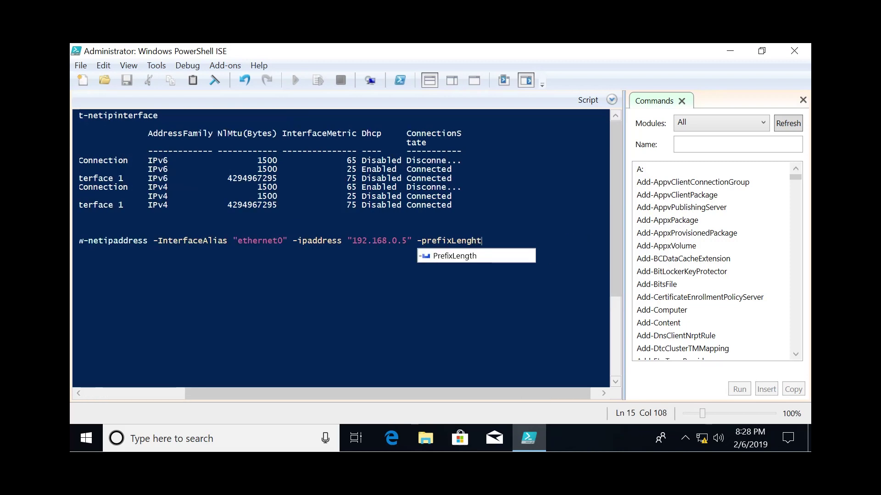
pyautogui.press('Tab')
pyautogui.write('24')
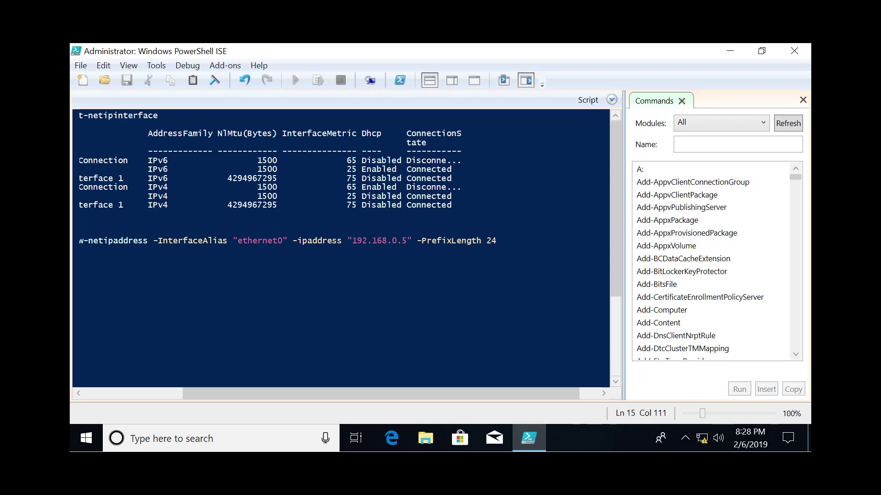
pyautogui.write('-De')
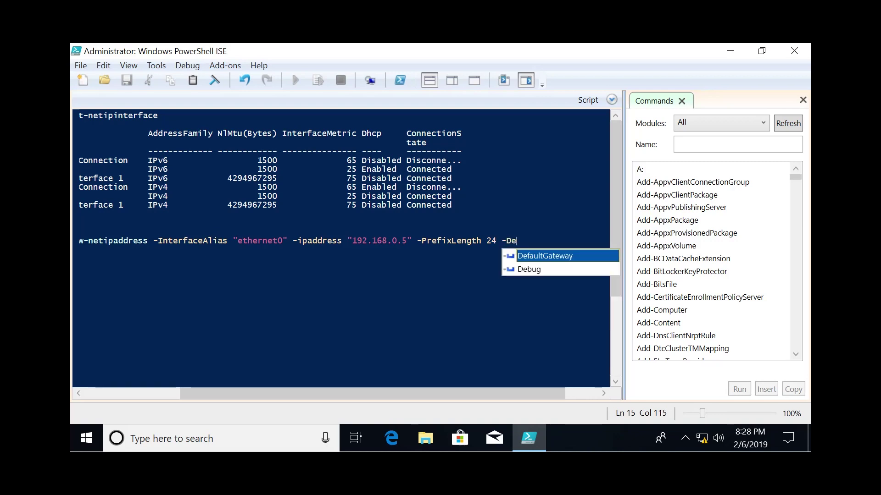
pyautogui.write('faultgateway "')
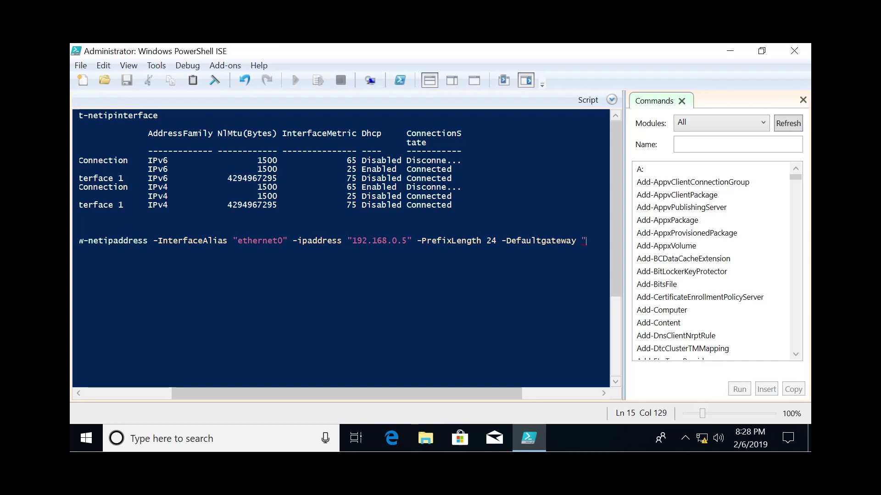
pyautogui.write('192.168.0.2"')
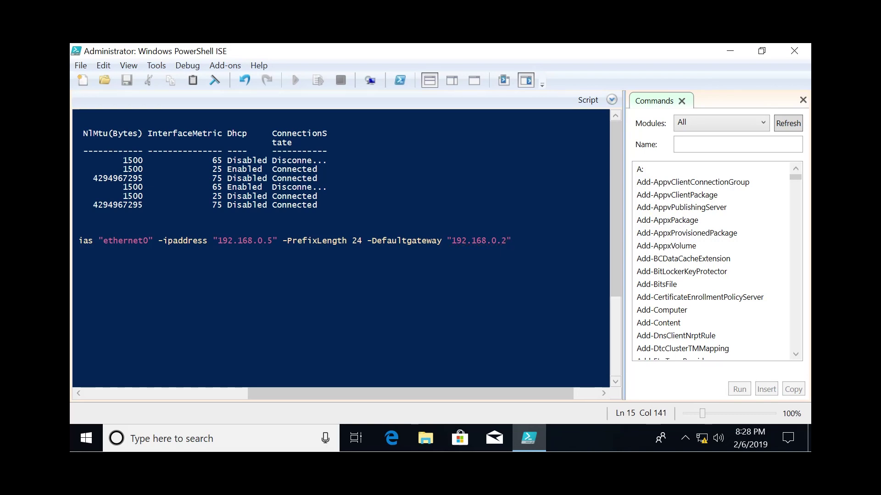
pyautogui.press('Return')
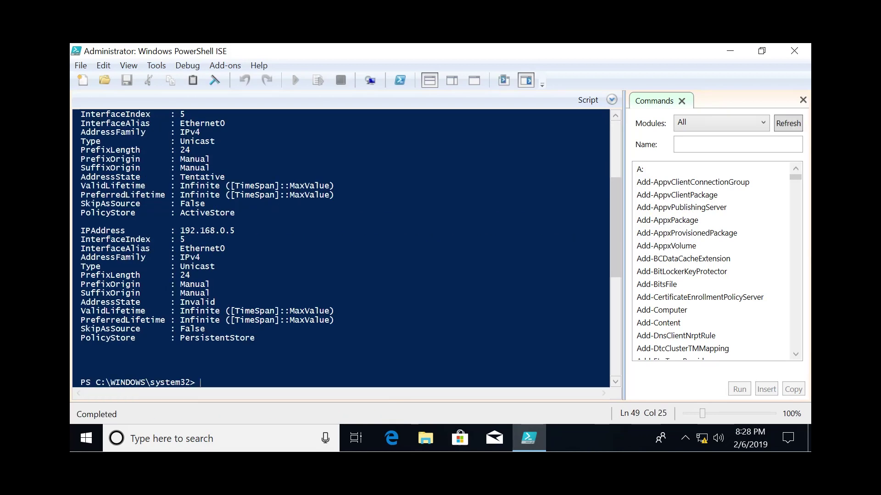
# - Scroll through the output and highlight Ethernet0's new IPAddress 192.168.0.5
pyautogui.click(225, 248)
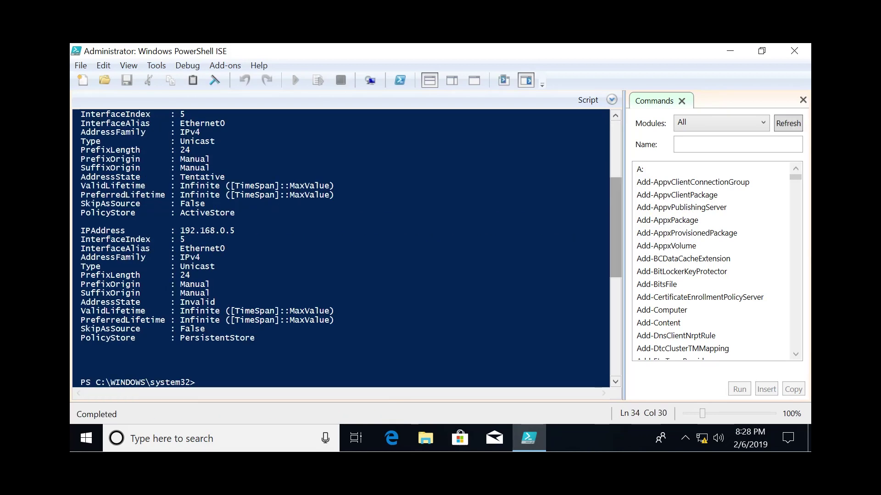
pyautogui.scroll(2, 340, 248)
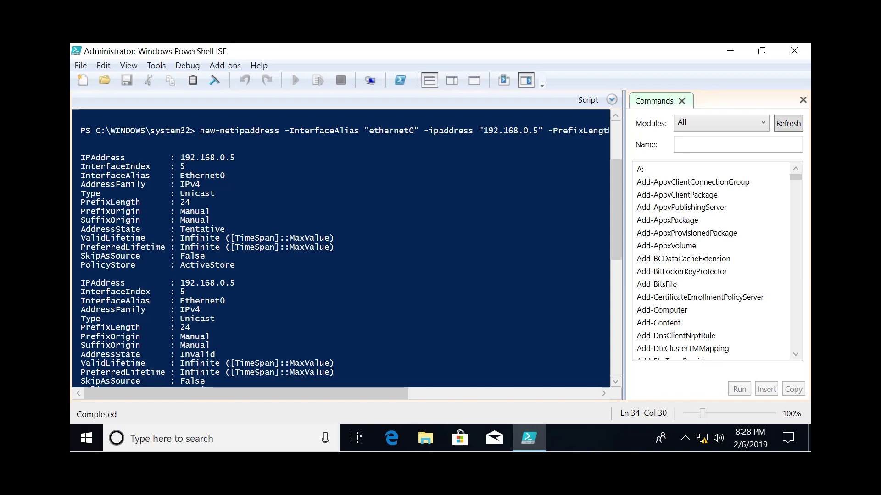
pyautogui.moveTo(180, 158); pyautogui.dragTo(235, 158)
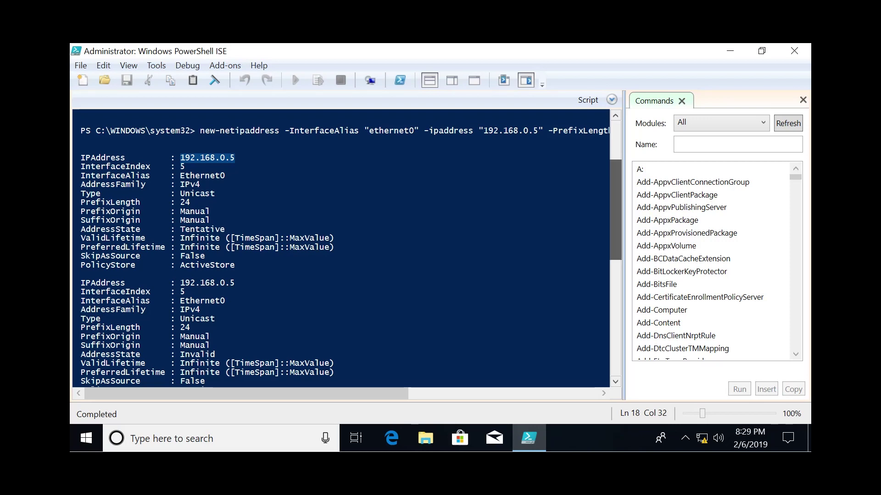
pyautogui.scroll(-1, 342, 247)
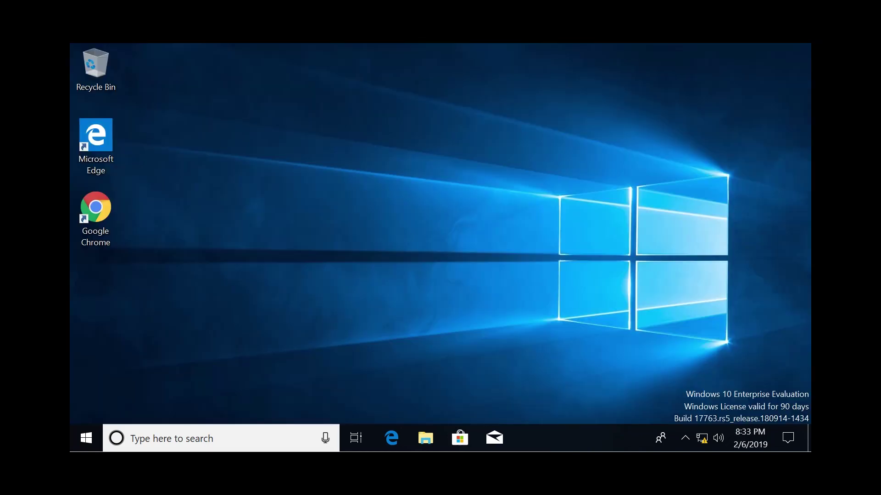